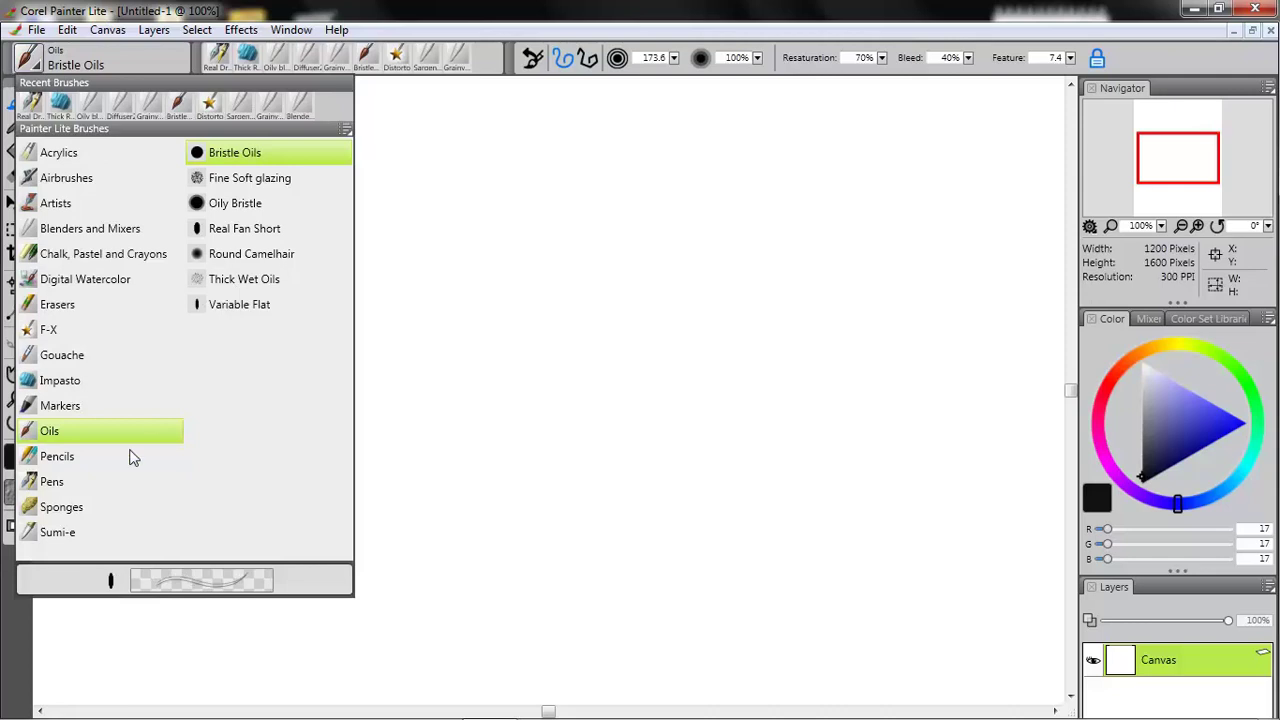
Select the Real Drippy Pen from the Pens category and sketch the neck and collarbone lines near the top of the canvas.
click(67, 484)
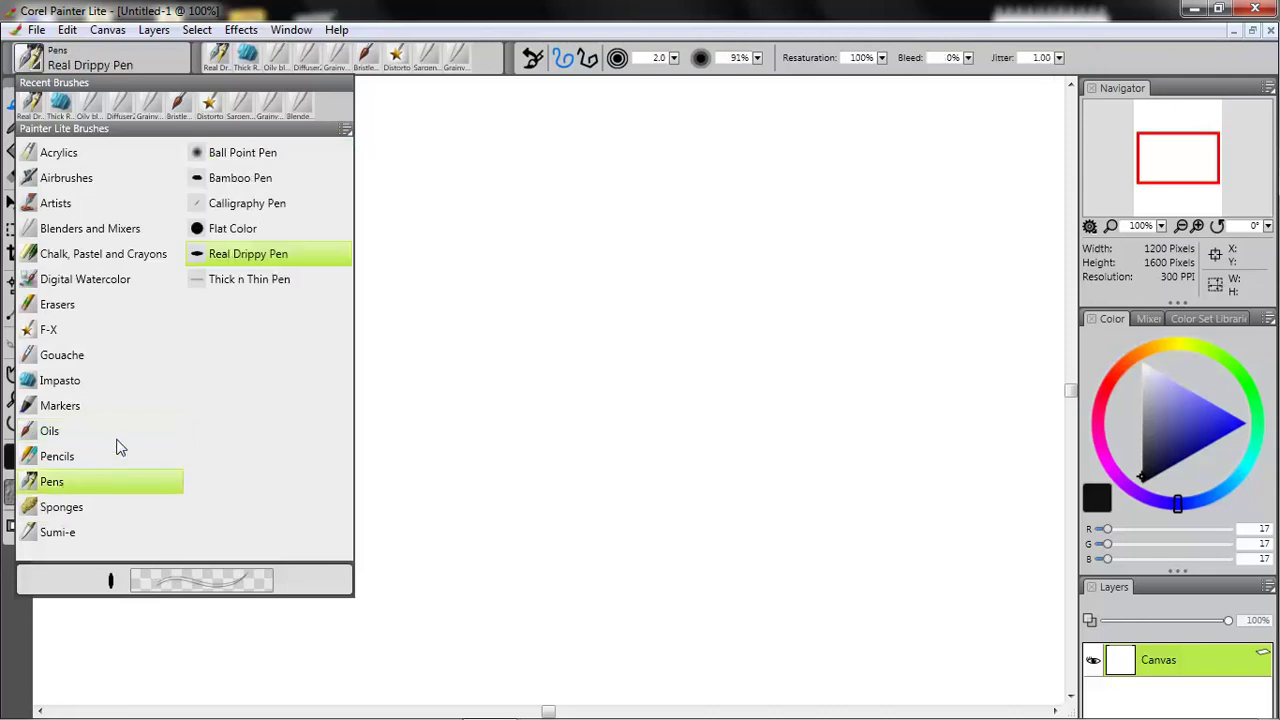
click(306, 256)
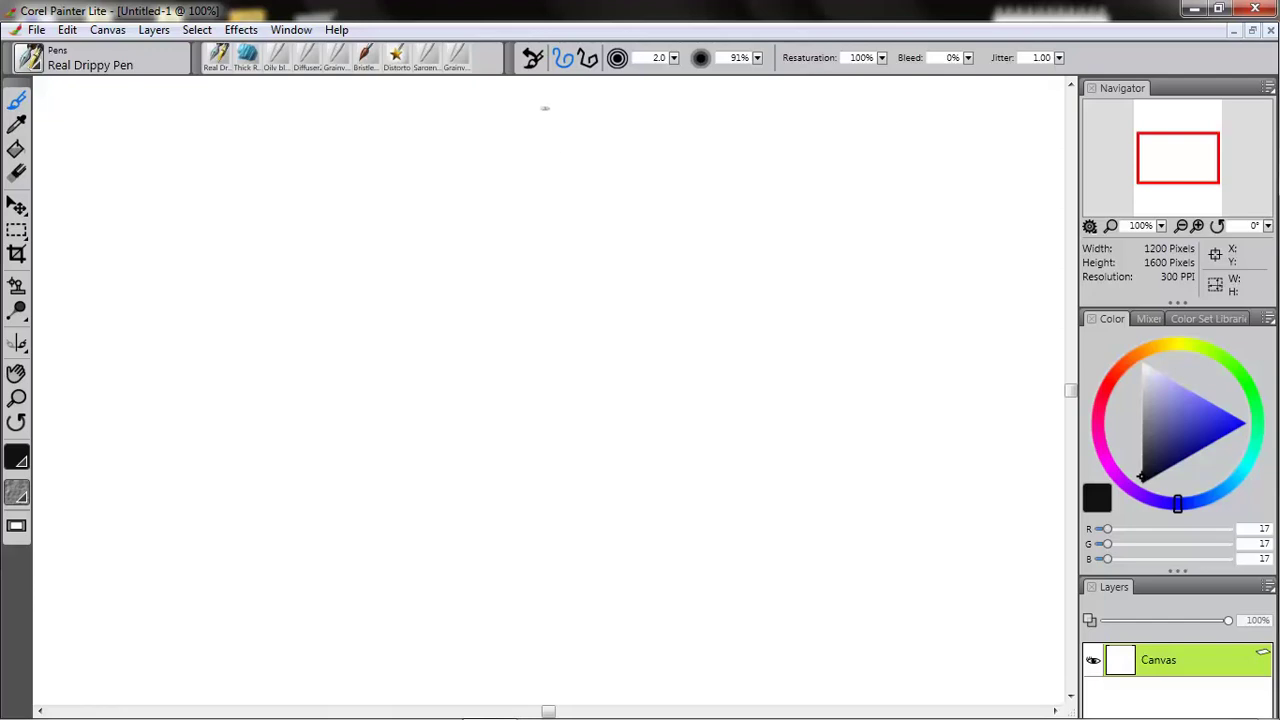
drag(594, 92, 539, 163)
mouse_move(623, 113)
mouse_down()
mouse_move(725, 174)
mouse_move(793, 153)
mouse_move(808, 116)
mouse_up()
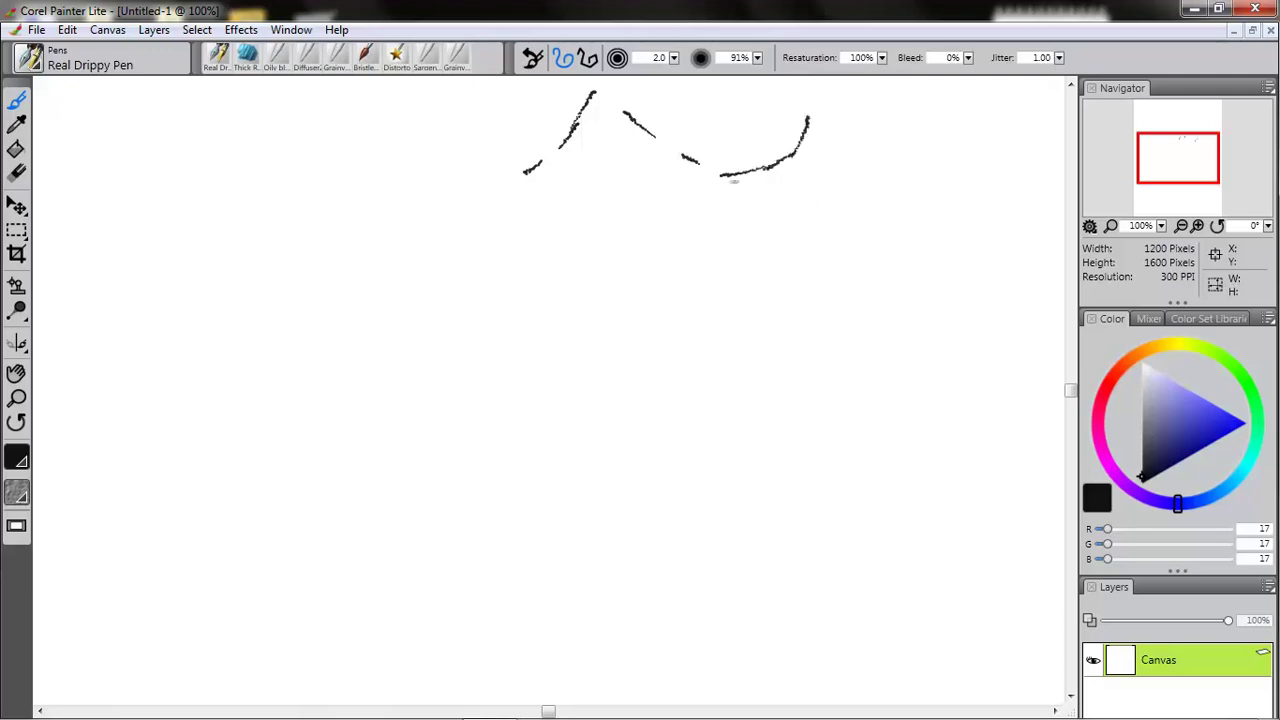
mouse_move(733, 169)
mouse_down()
mouse_move(751, 213)
mouse_move(725, 192)
mouse_move(759, 212)
mouse_move(749, 209)
mouse_move(812, 165)
mouse_up()
drag(870, 85, 856, 137)
Sketch the inner arm contour and armpit on the figure's right-hand side, plus the outline and areola of the breast below.
mouse_move(947, 185)
mouse_down()
mouse_move(884, 309)
mouse_move(896, 264)
mouse_move(855, 320)
mouse_move(838, 379)
mouse_move(869, 335)
mouse_move(849, 356)
mouse_move(856, 323)
mouse_move(846, 332)
mouse_move(840, 364)
mouse_up()
click(855, 322)
mouse_move(813, 294)
mouse_down()
mouse_move(858, 444)
mouse_move(852, 487)
mouse_up()
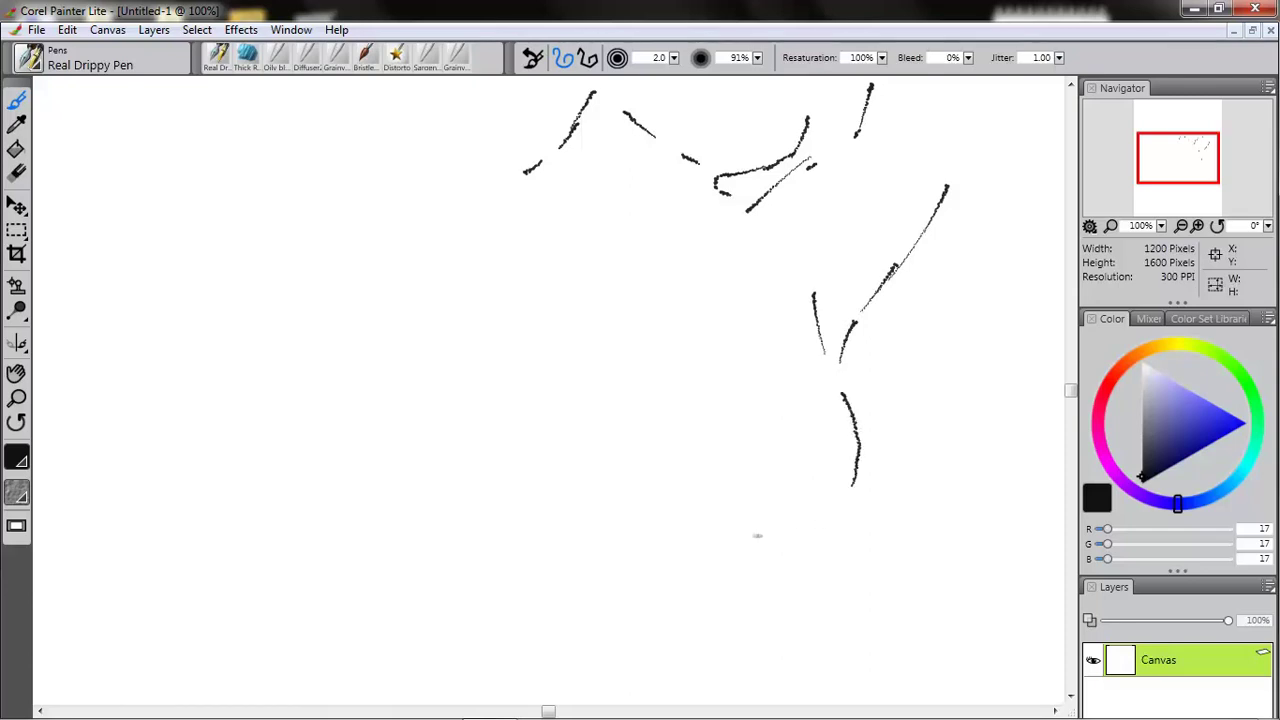
drag(756, 529, 817, 521)
mouse_move(813, 437)
mouse_down()
mouse_move(815, 425)
mouse_move(812, 448)
mouse_up()
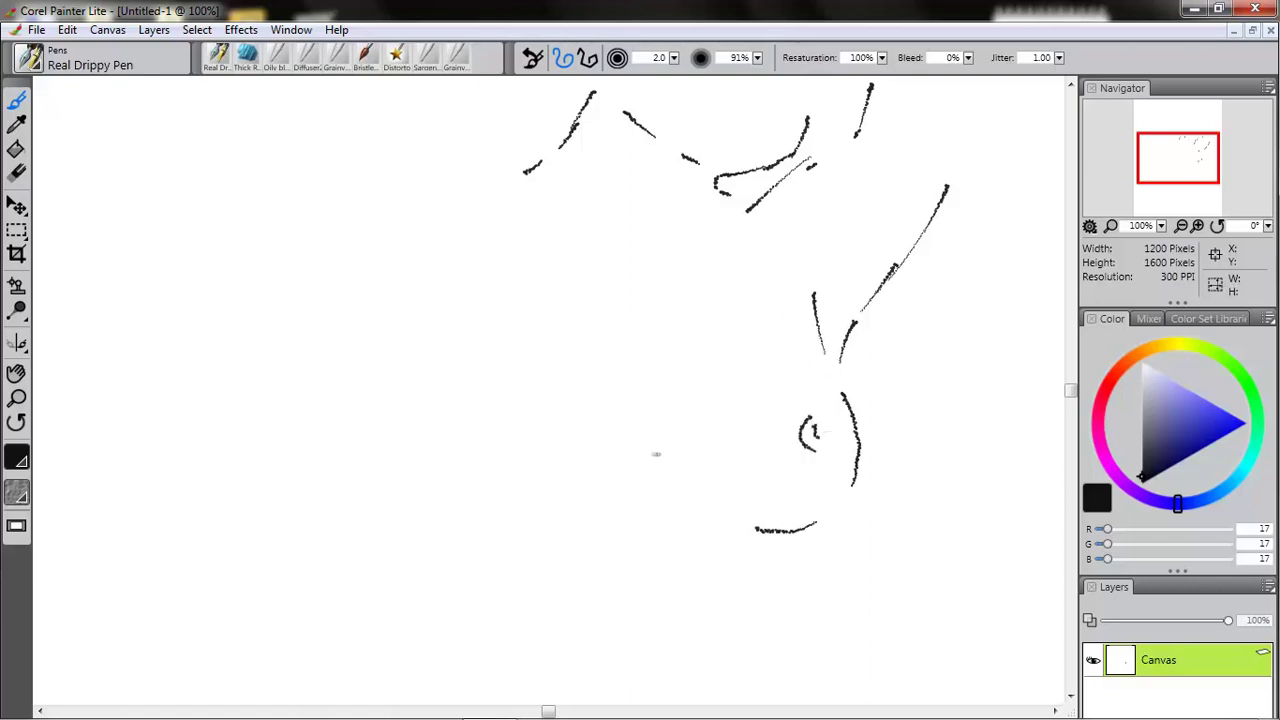
Hatch the inner edge of the right-hand breast and outline the left-hand breast with its areola, lower curve and outer edge.
drag(687, 441, 716, 489)
drag(471, 401, 461, 437)
drag(485, 519, 576, 467)
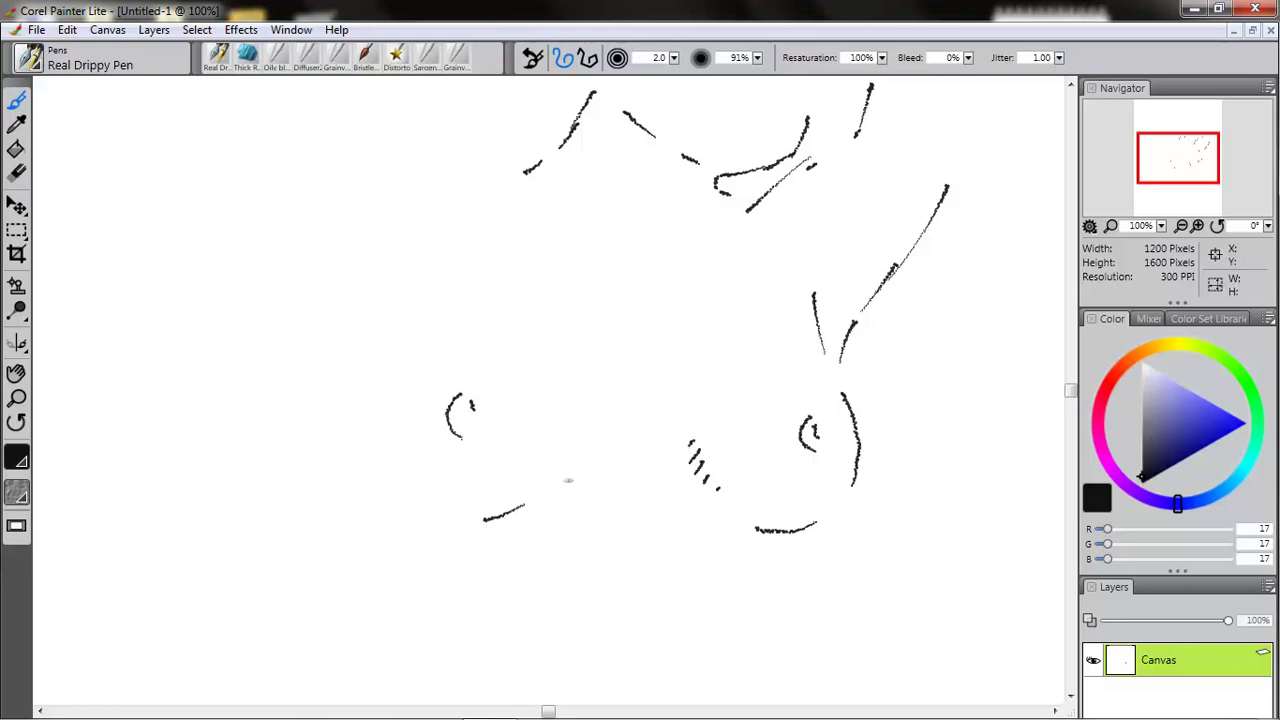
click(604, 423)
drag(492, 516, 476, 520)
mouse_move(408, 349)
mouse_down()
mouse_move(400, 464)
mouse_move(421, 459)
mouse_move(407, 469)
mouse_move(386, 405)
mouse_move(397, 463)
mouse_up()
click(419, 488)
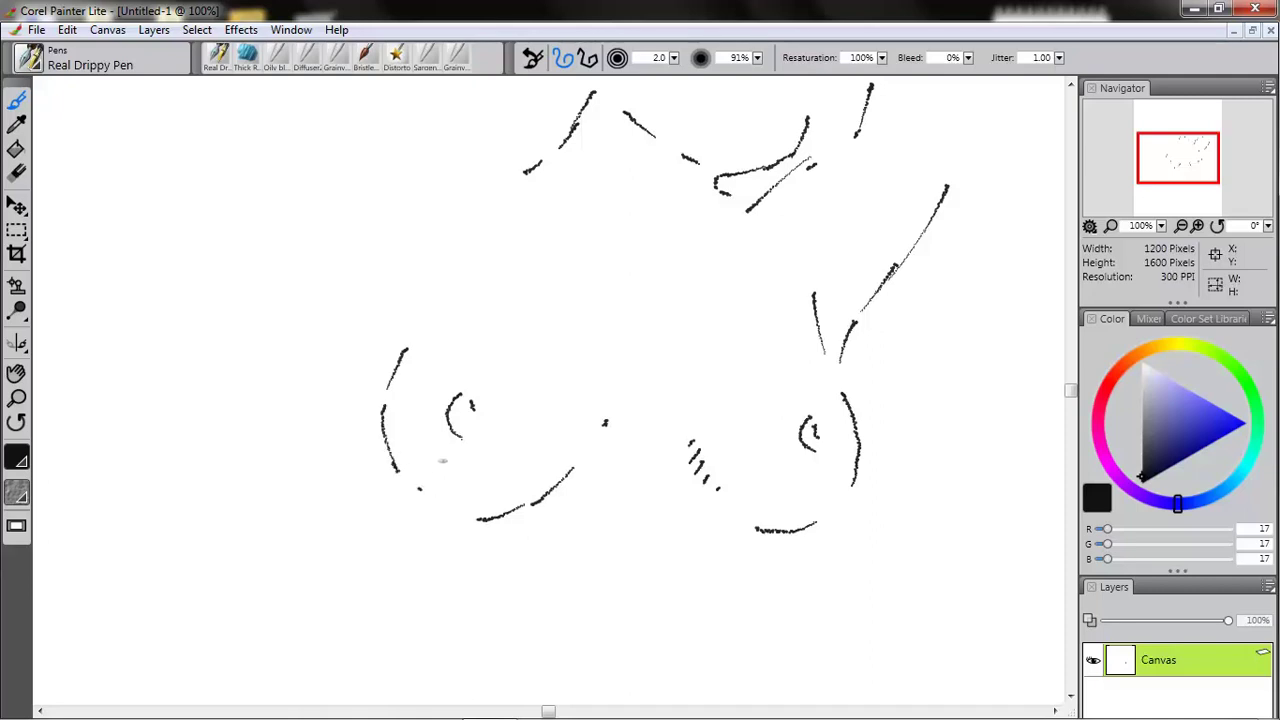
Draw the left-hand torso contour from the upper arm past the breast down to the waist, with a short armpit mark.
drag(390, 378, 427, 326)
drag(443, 241, 440, 268)
mouse_move(367, 387)
mouse_down()
mouse_move(380, 472)
mouse_move(471, 702)
mouse_up()
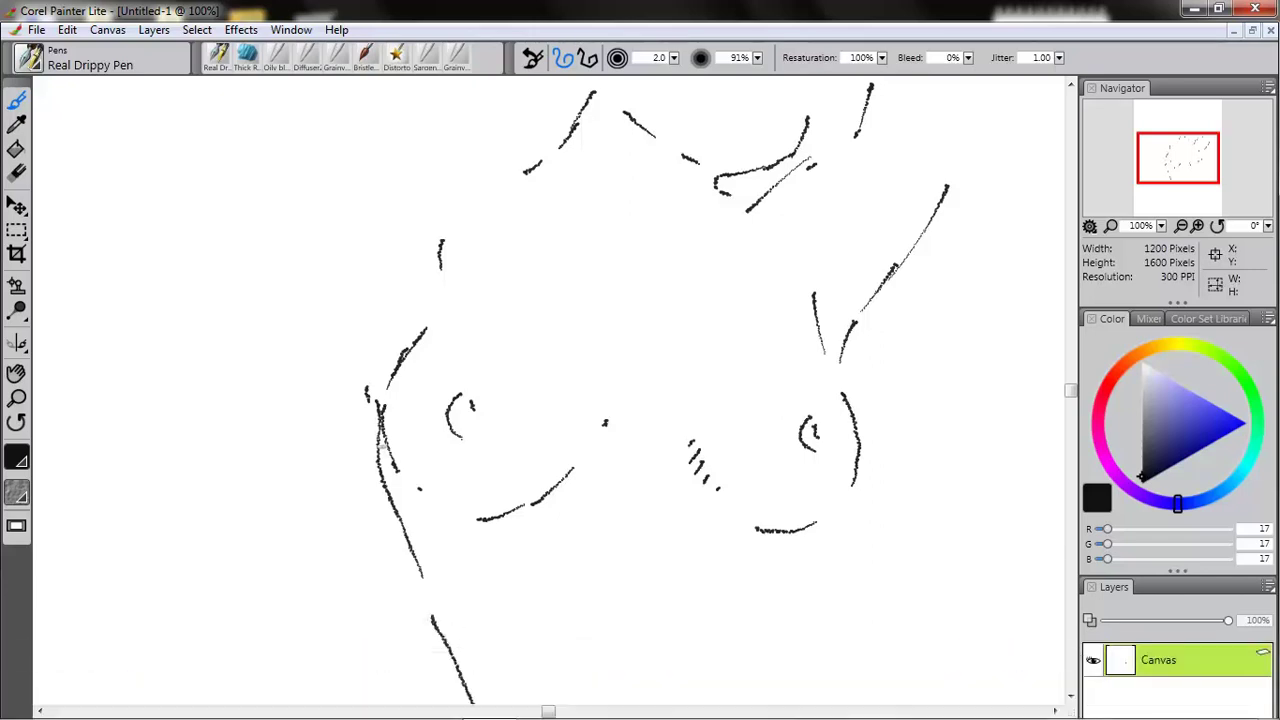
drag(381, 444, 372, 343)
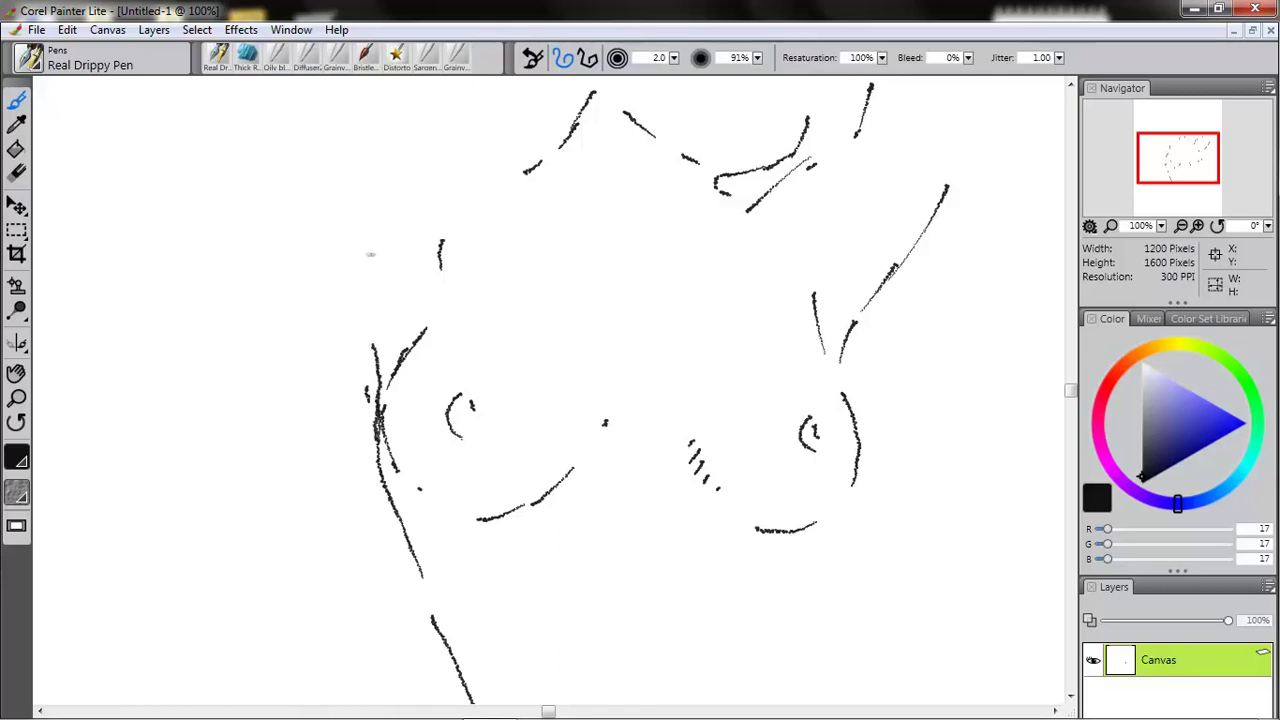
drag(351, 235, 370, 330)
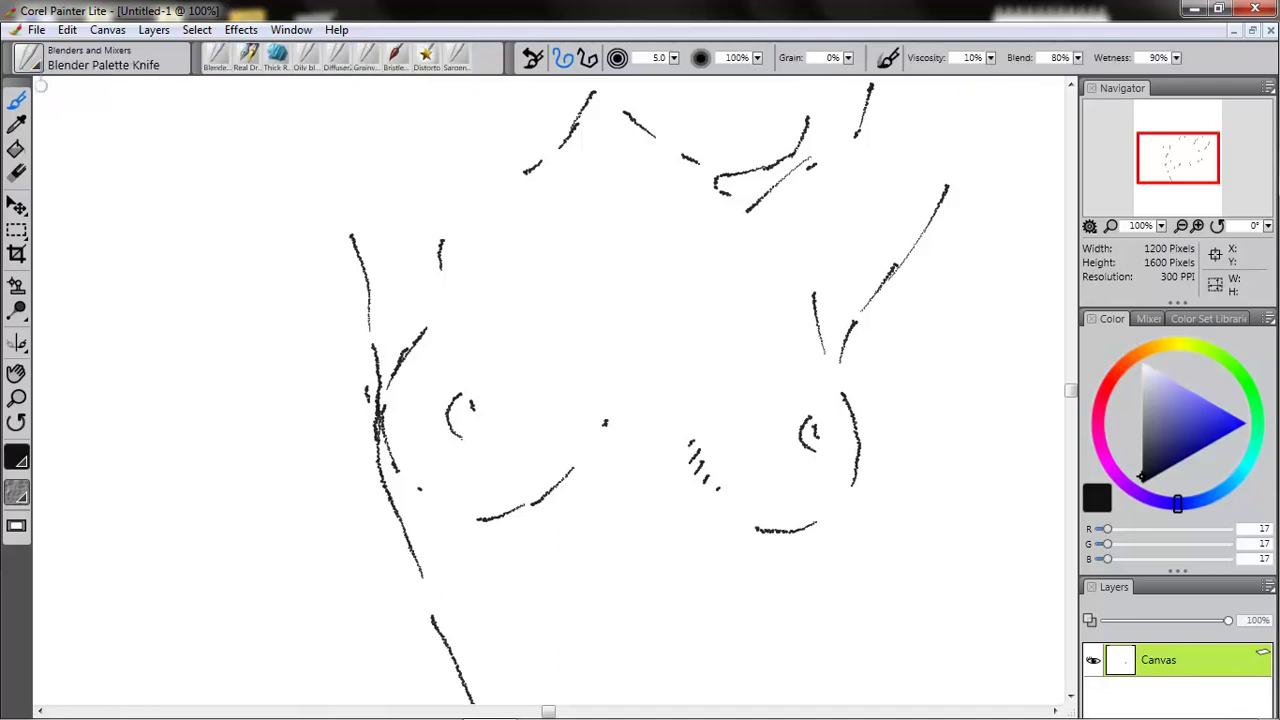
Switch back to the Real Drippy Pen and thicken the left-hand neck line, adding small marks at the base of the neck.
click(40, 66)
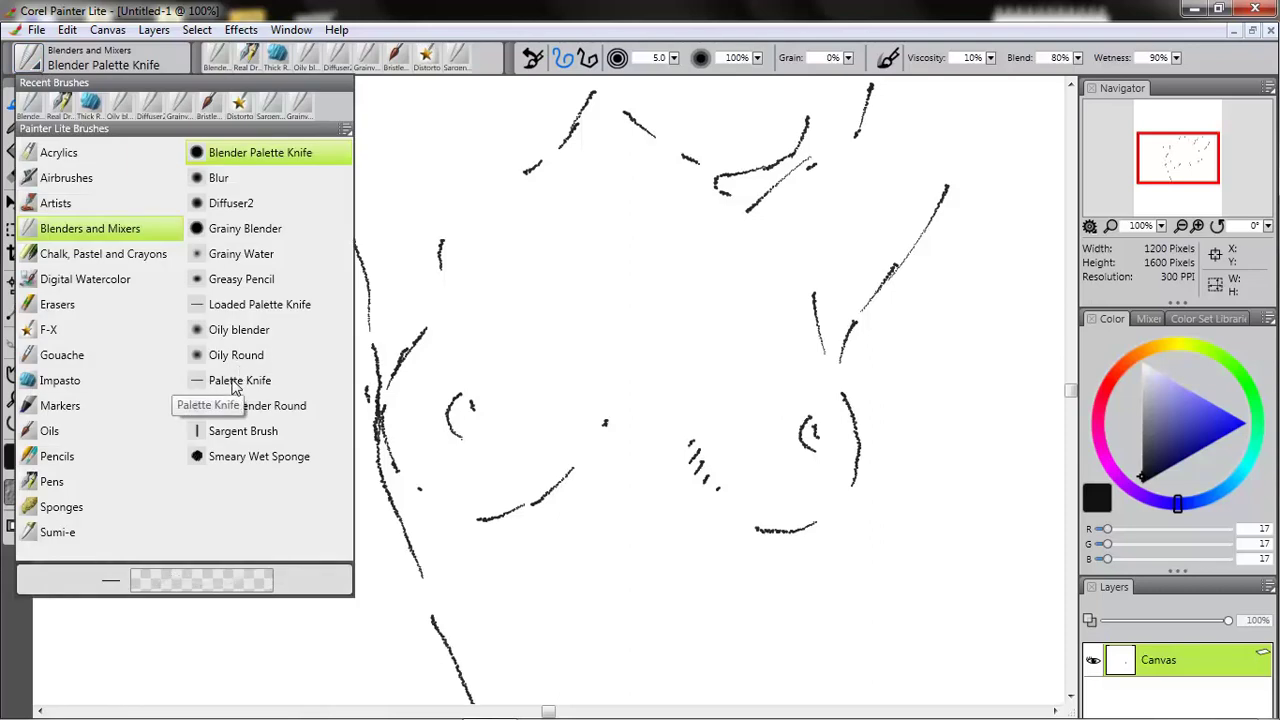
click(72, 486)
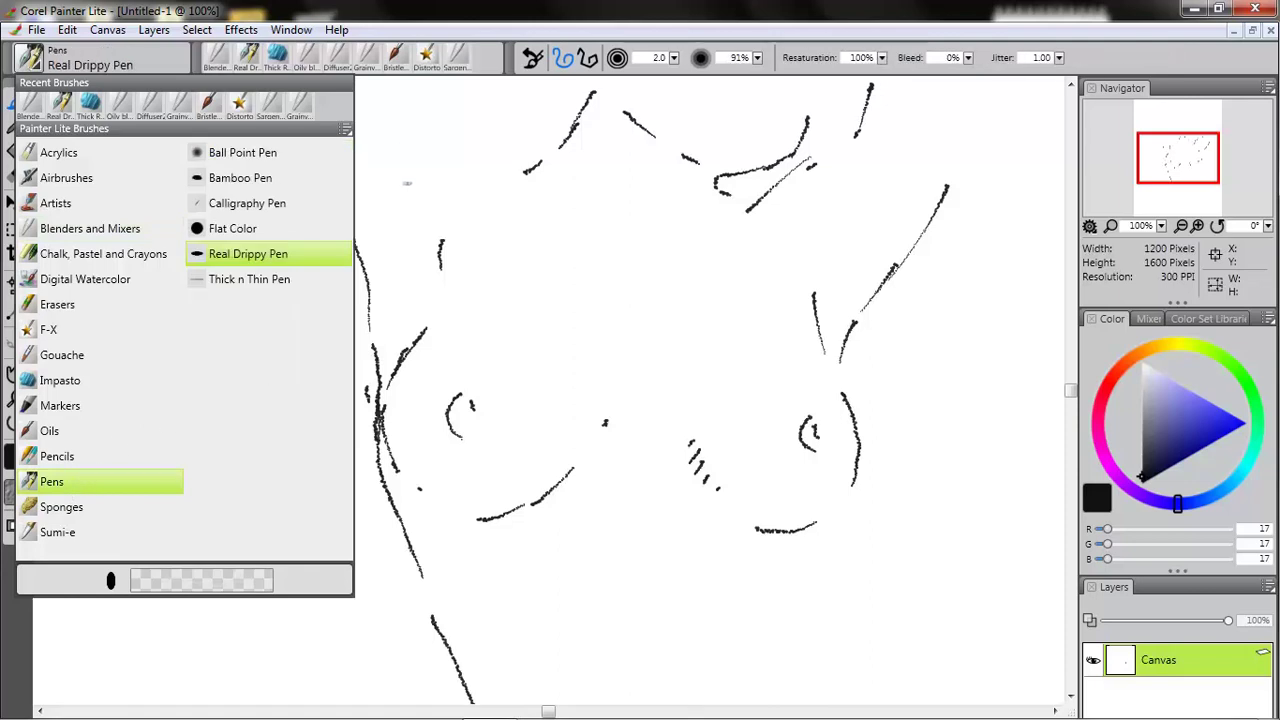
click(497, 153)
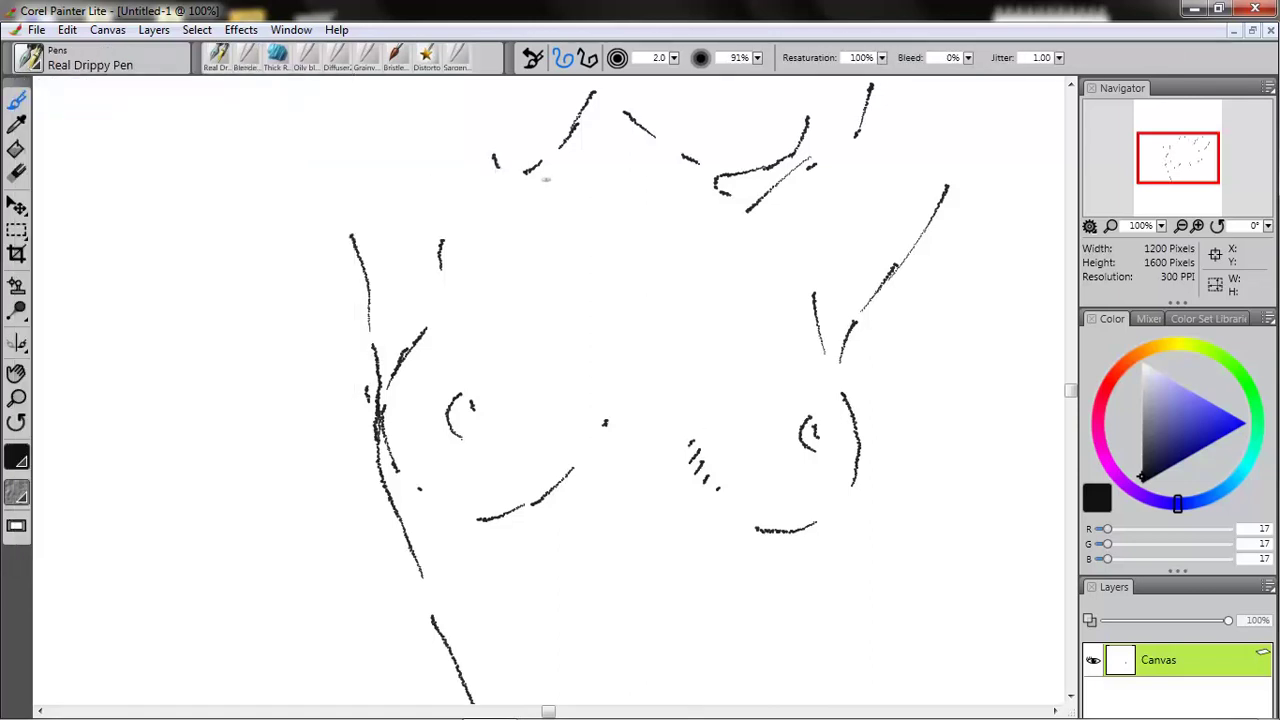
mouse_move(510, 158)
mouse_down()
mouse_move(545, 201)
mouse_move(568, 196)
mouse_move(619, 136)
mouse_move(528, 173)
mouse_move(578, 129)
mouse_move(528, 170)
mouse_move(604, 86)
mouse_up()
click(537, 195)
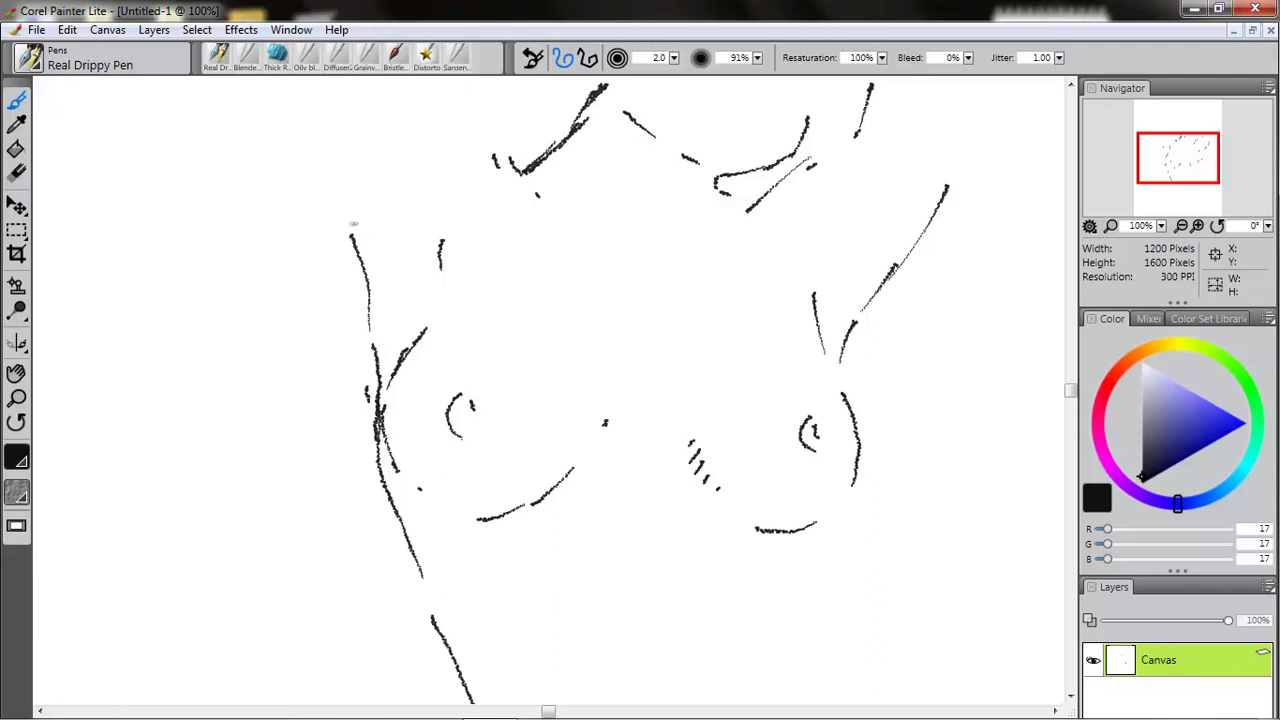
Draw the left-hand shoulder and upper arm contour with armpit hatching, and add the waist line on the right-hand side.
drag(335, 195, 342, 218)
drag(337, 174, 368, 86)
drag(415, 178, 449, 148)
drag(439, 217, 440, 322)
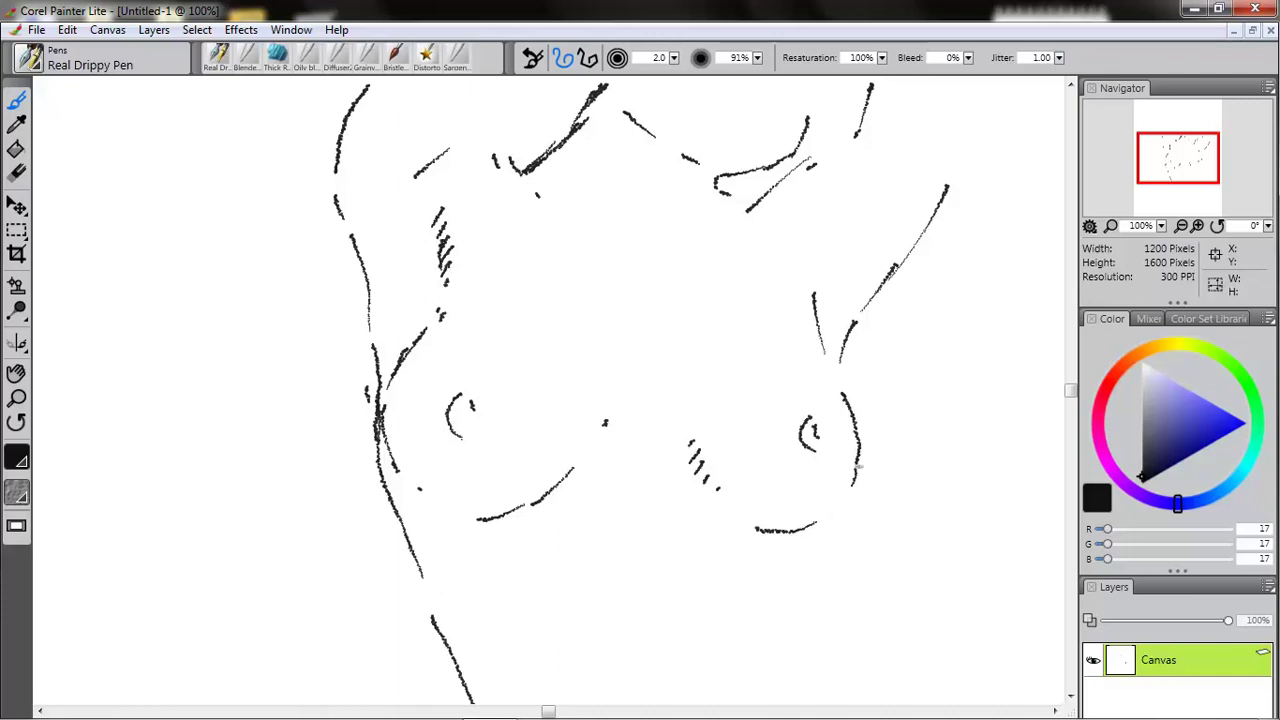
mouse_move(806, 528)
mouse_down()
mouse_move(818, 590)
mouse_move(896, 680)
mouse_up()
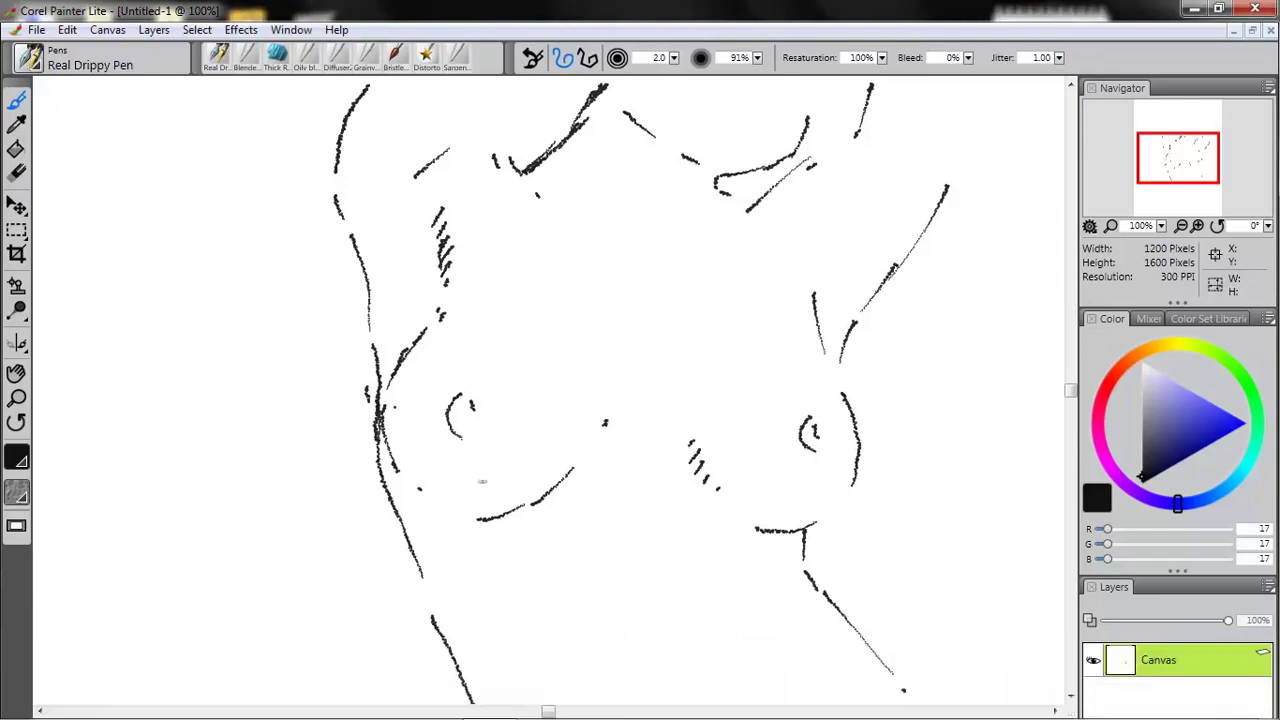
Hatch the underside of the left-hand breast and add small centre marks down the abdomen.
drag(447, 488, 459, 499)
drag(463, 492, 474, 502)
mouse_move(408, 468)
mouse_down()
mouse_move(432, 504)
mouse_move(505, 515)
mouse_move(474, 520)
mouse_move(395, 487)
mouse_up()
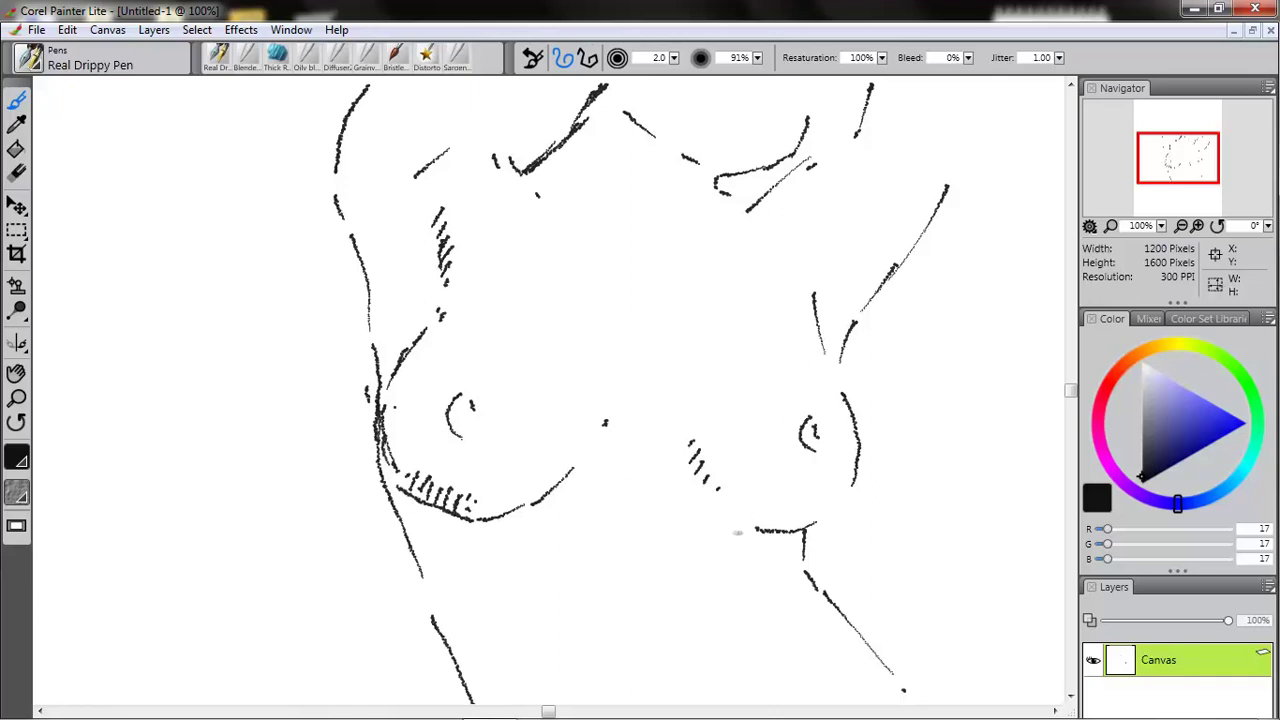
click(640, 541)
drag(651, 688, 676, 690)
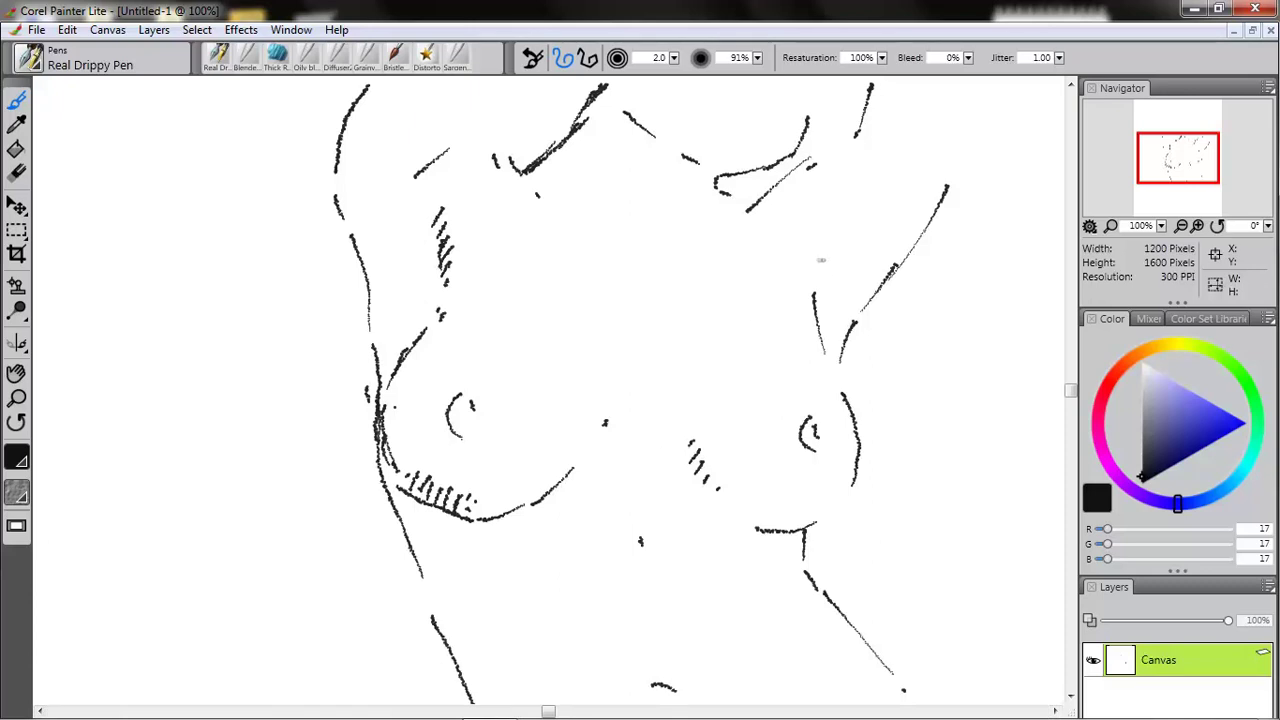
Hatch the right-hand armpit, thicken the adjoining arm line, and add short strokes around the base of the neck.
drag(824, 256, 818, 322)
mouse_move(818, 278)
mouse_down()
mouse_move(835, 354)
mouse_move(903, 258)
mouse_up()
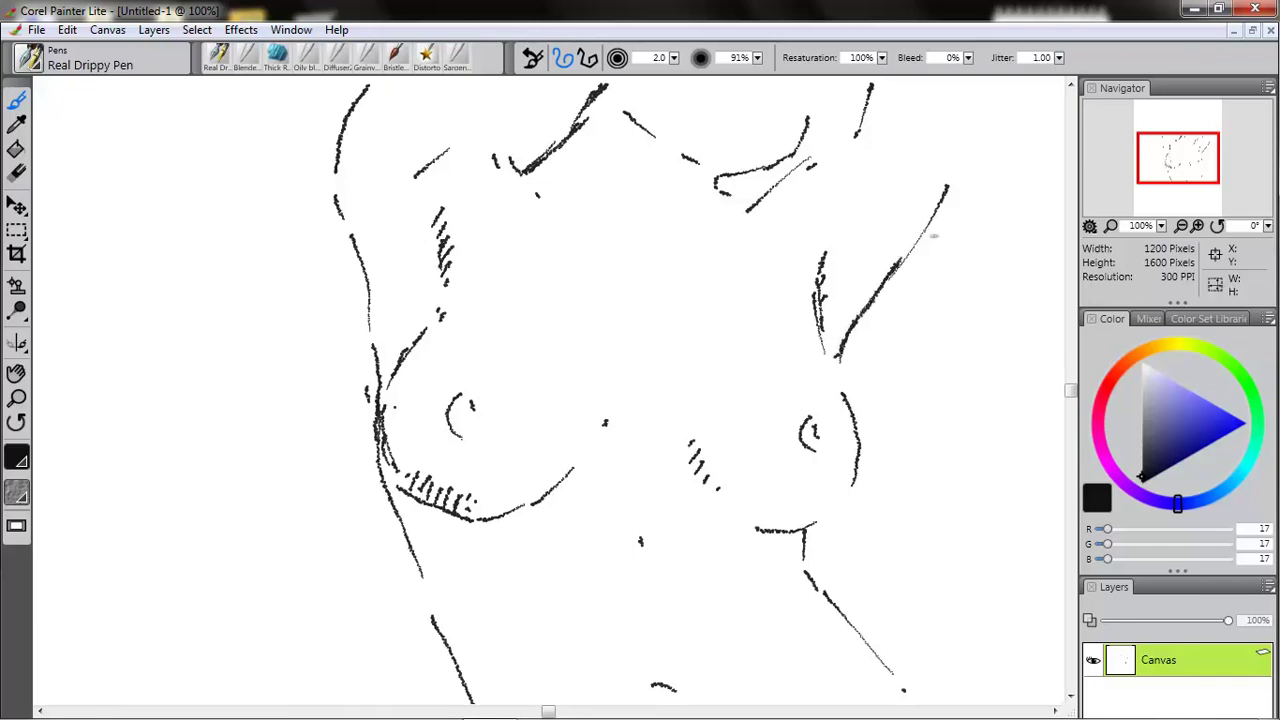
drag(935, 212, 912, 246)
mouse_move(605, 150)
mouse_down()
mouse_move(615, 188)
mouse_move(684, 206)
mouse_move(688, 219)
mouse_up()
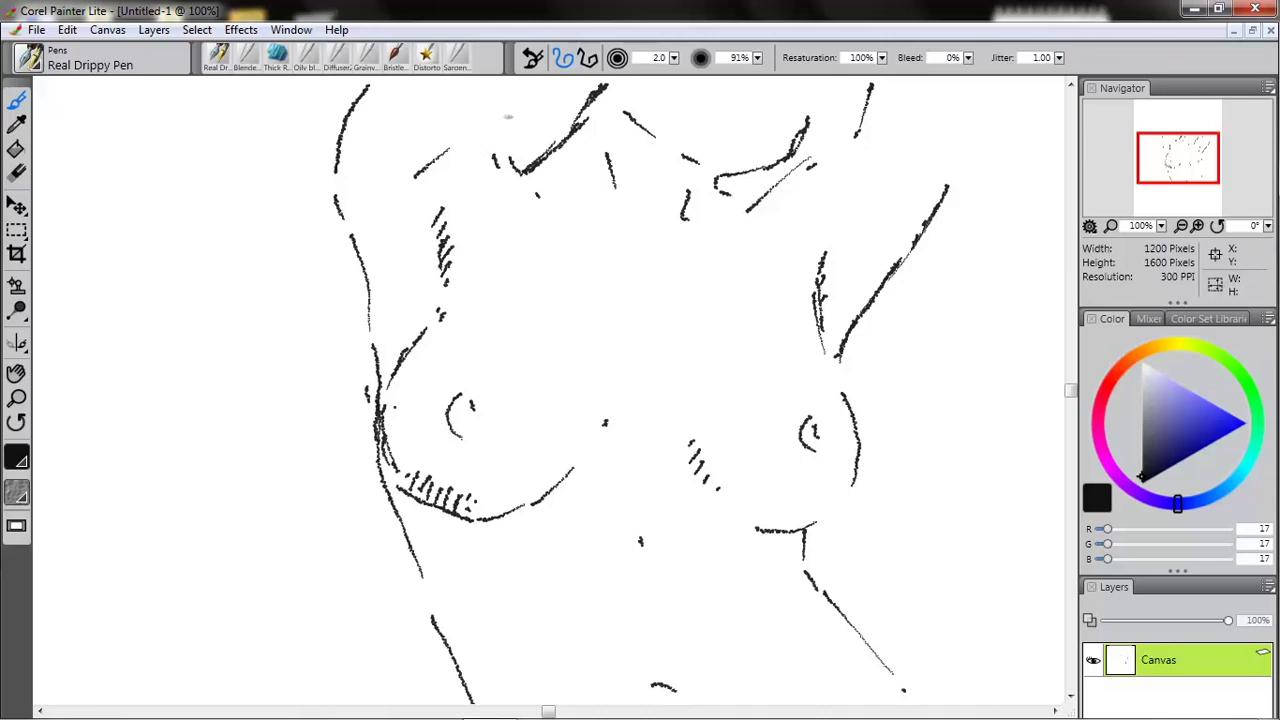
drag(472, 153, 520, 80)
Shade the underside and areola of the right-hand breast, and erase the excess areola strokes.
drag(740, 522, 832, 490)
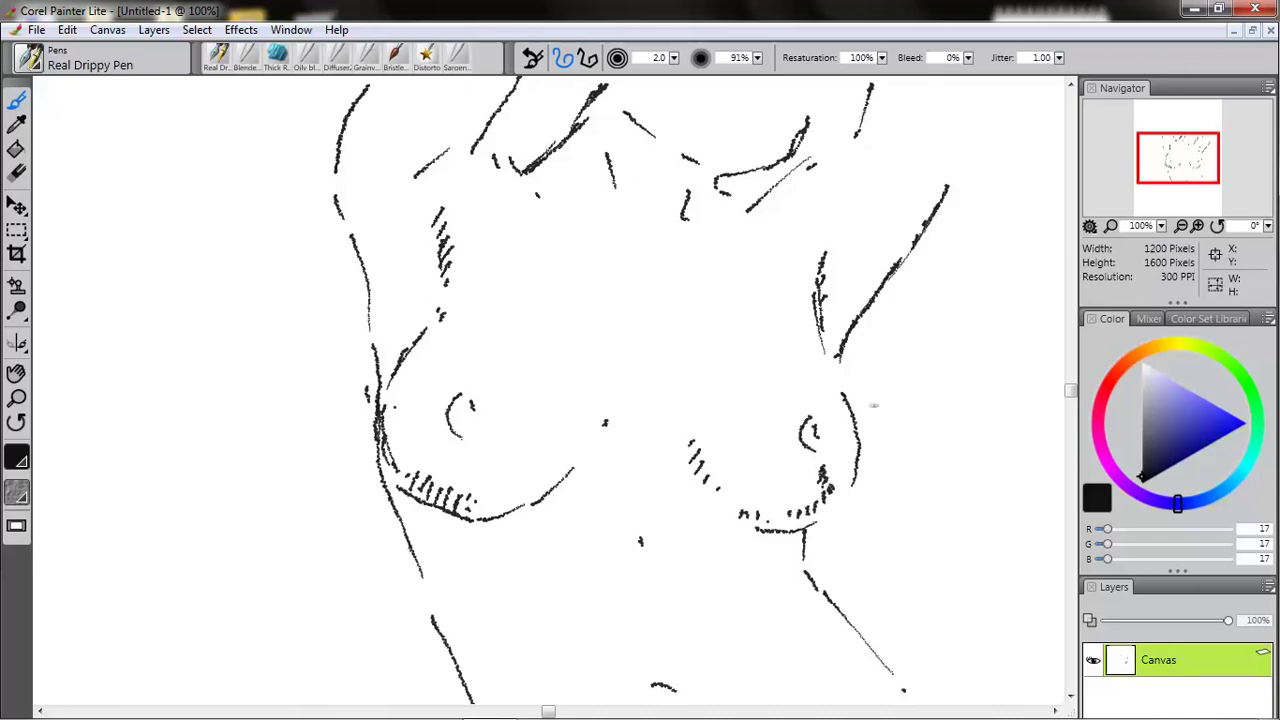
mouse_move(809, 419)
mouse_down()
mouse_move(814, 448)
mouse_move(832, 414)
mouse_move(840, 425)
mouse_move(826, 416)
mouse_move(820, 447)
mouse_up()
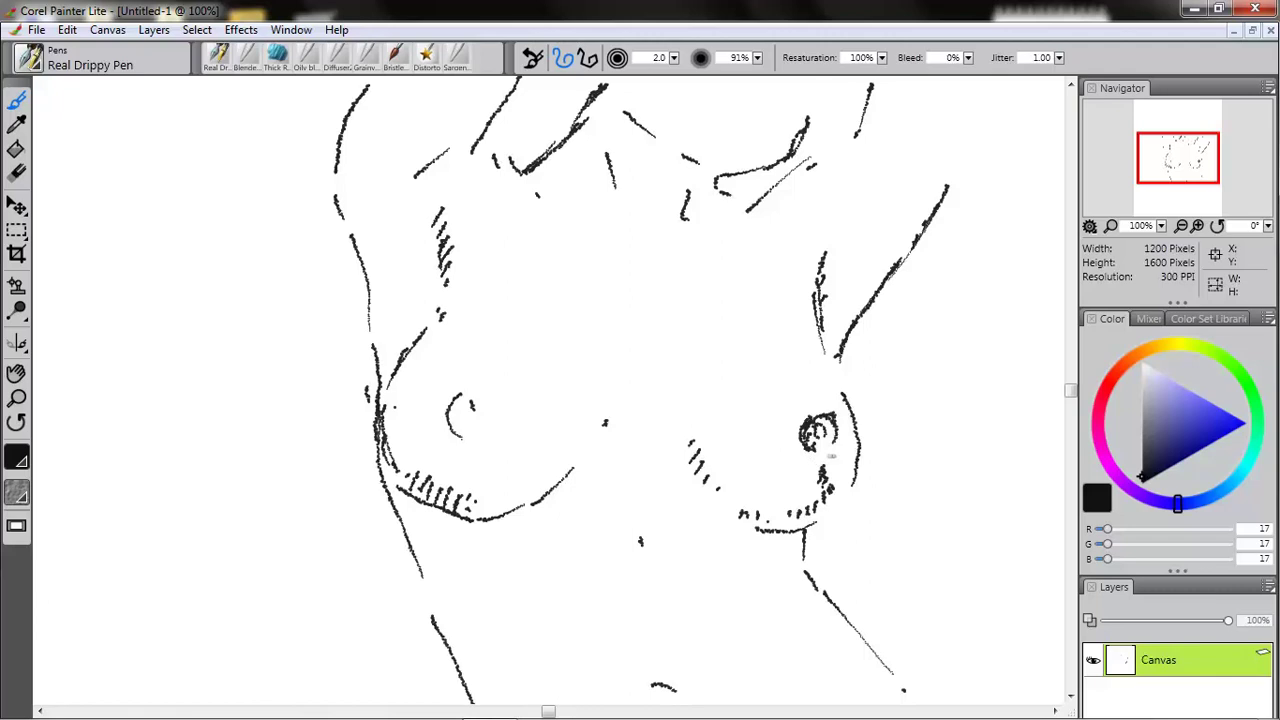
drag(808, 448, 818, 457)
key(n)
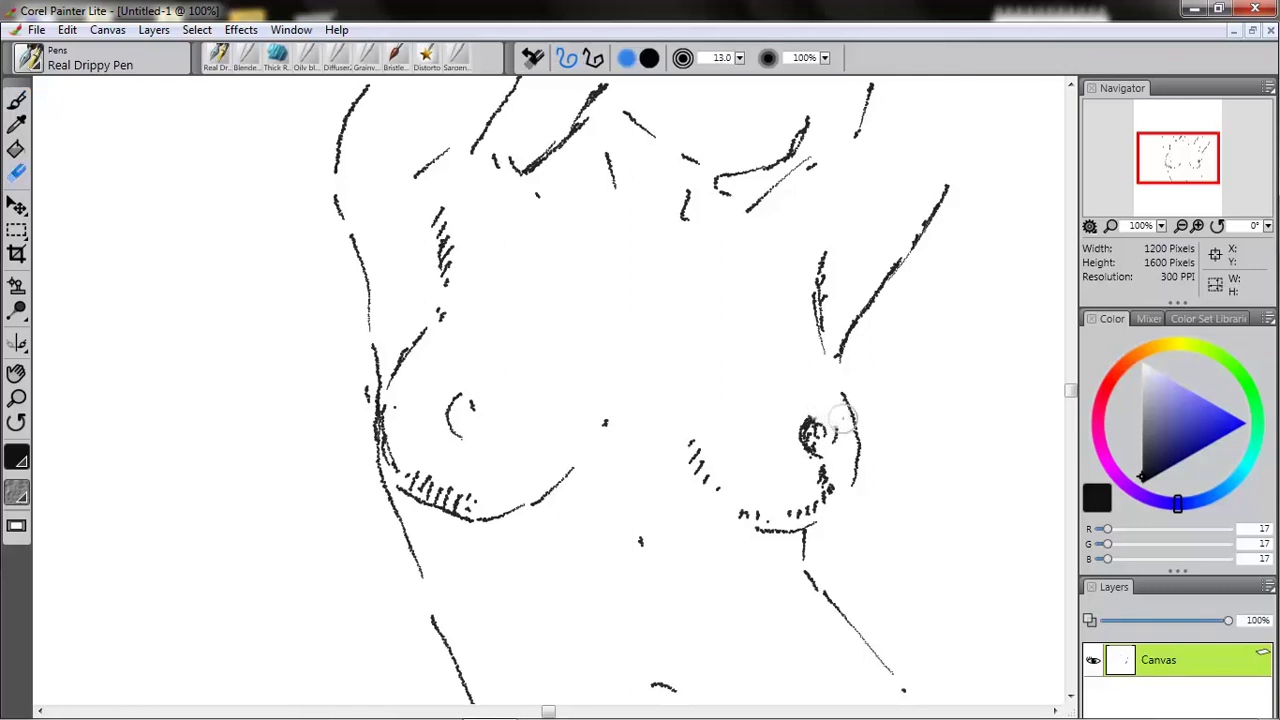
Return to the pen, shade the left-hand areola, and extend the hatching along the underside and outer edge of that breast.
key(b)
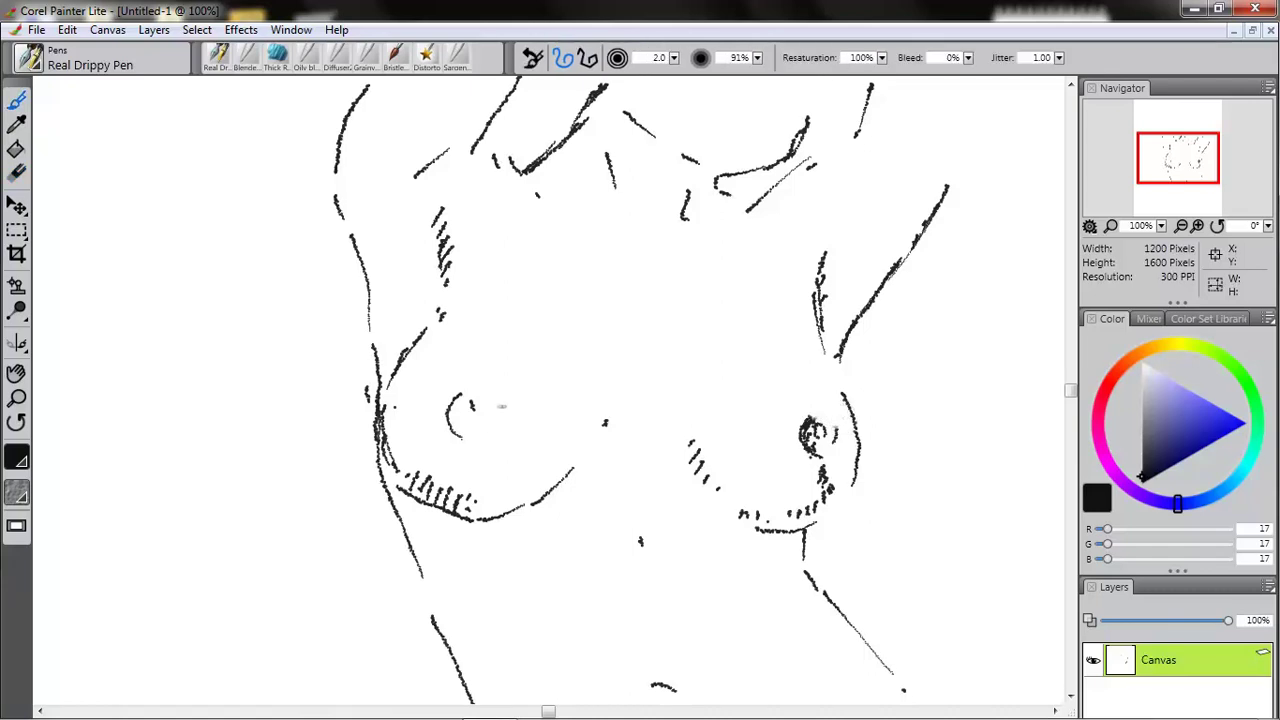
mouse_move(470, 407)
mouse_down()
mouse_move(503, 434)
mouse_move(457, 430)
mouse_move(486, 434)
mouse_move(511, 408)
mouse_move(458, 406)
mouse_up()
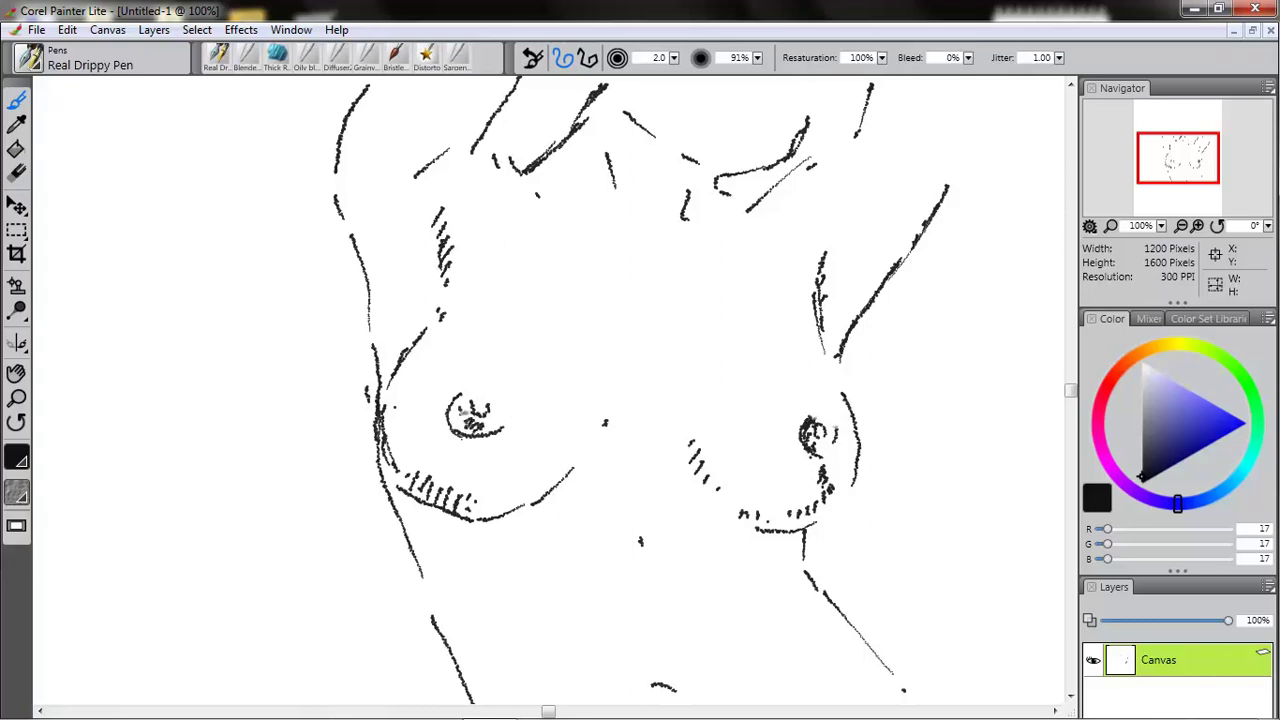
drag(400, 476, 412, 496)
mouse_move(534, 480)
mouse_down()
mouse_move(469, 520)
mouse_move(460, 478)
mouse_move(400, 492)
mouse_up()
mouse_move(416, 446)
mouse_down()
mouse_move(398, 470)
mouse_move(378, 458)
mouse_up()
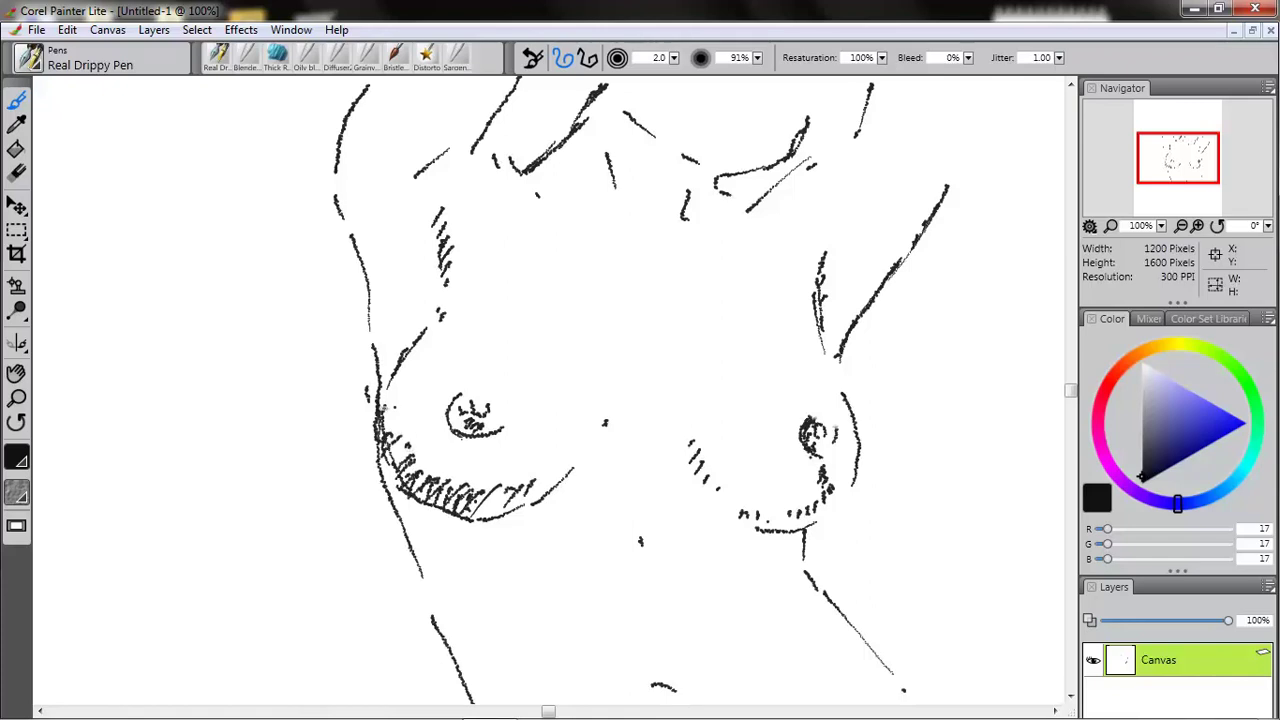
Hatch the left-hand flank below the arm and thicken the waist contour down to the lower edge of the view.
drag(386, 366, 388, 410)
mouse_move(390, 480)
mouse_down()
mouse_move(416, 583)
mouse_move(442, 580)
mouse_move(450, 634)
mouse_move(476, 655)
mouse_up()
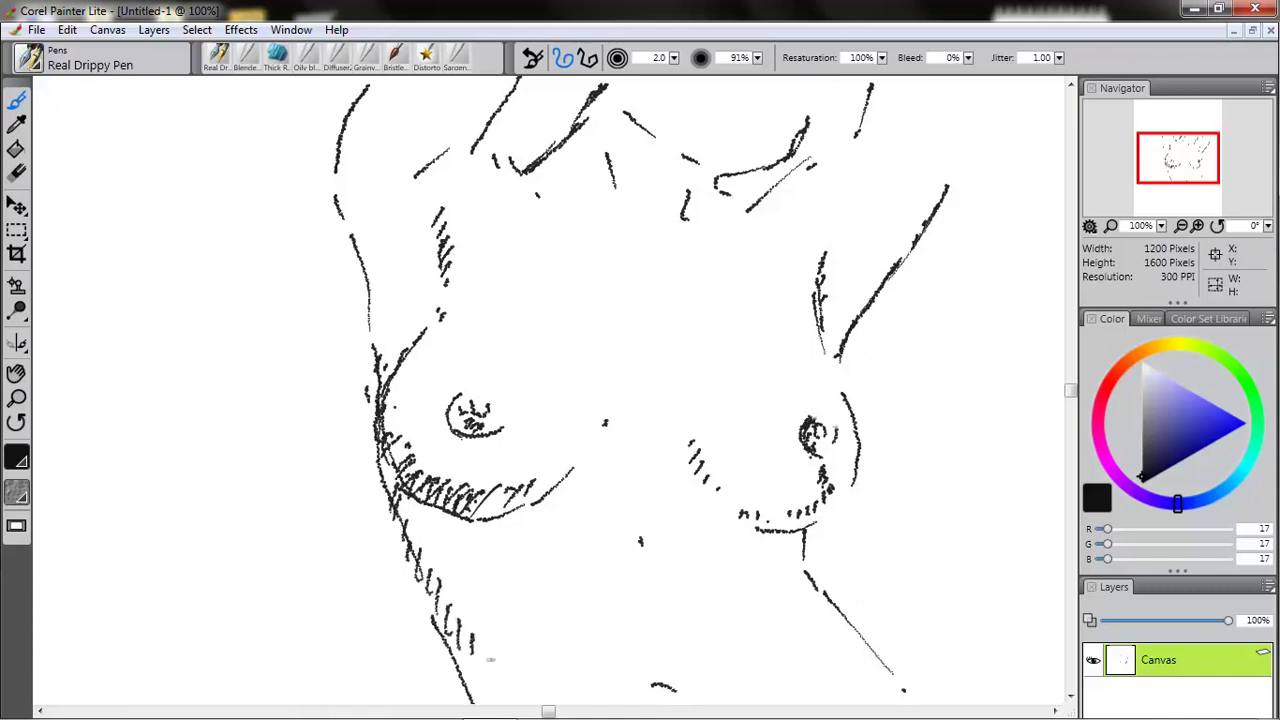
drag(408, 558, 478, 702)
mouse_move(463, 690)
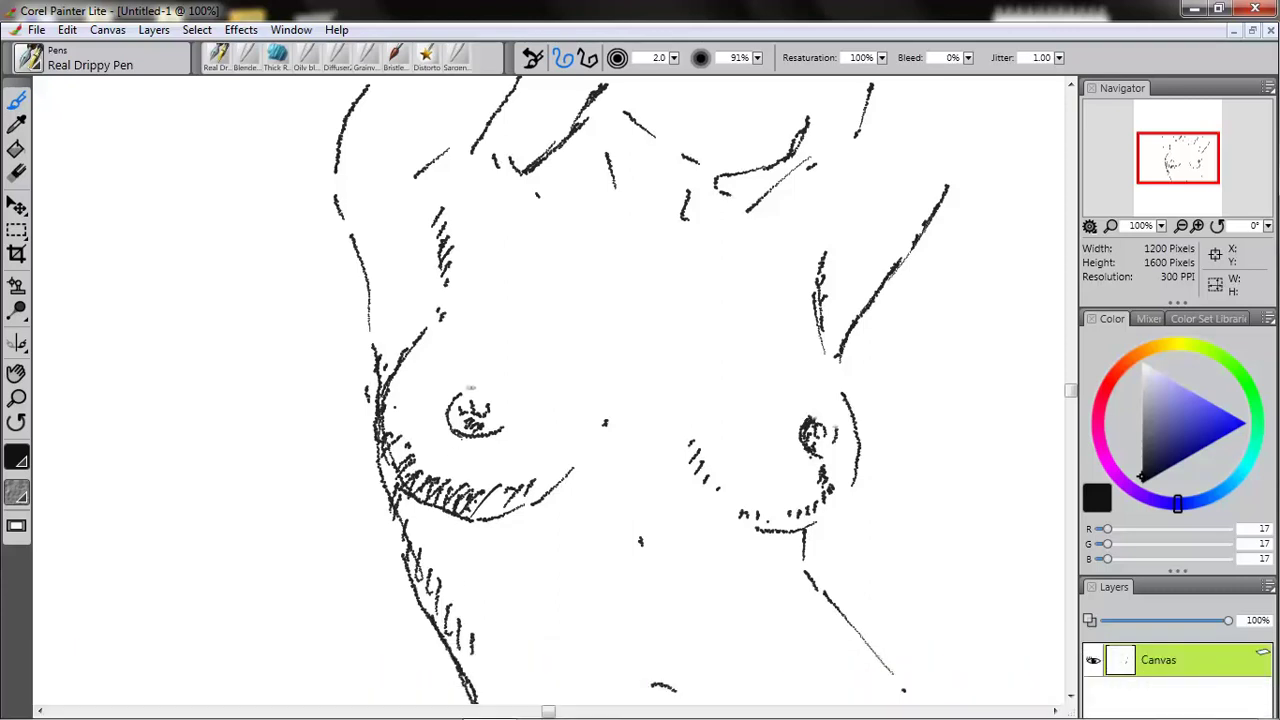
Add hatching to the right-hand collarbone, inner breast edge and both sides of the waist, and join the right-hand breast's lower curve.
mouse_move(685, 207)
mouse_down()
mouse_move(716, 200)
mouse_move(708, 176)
mouse_move(655, 150)
mouse_move(624, 114)
mouse_up()
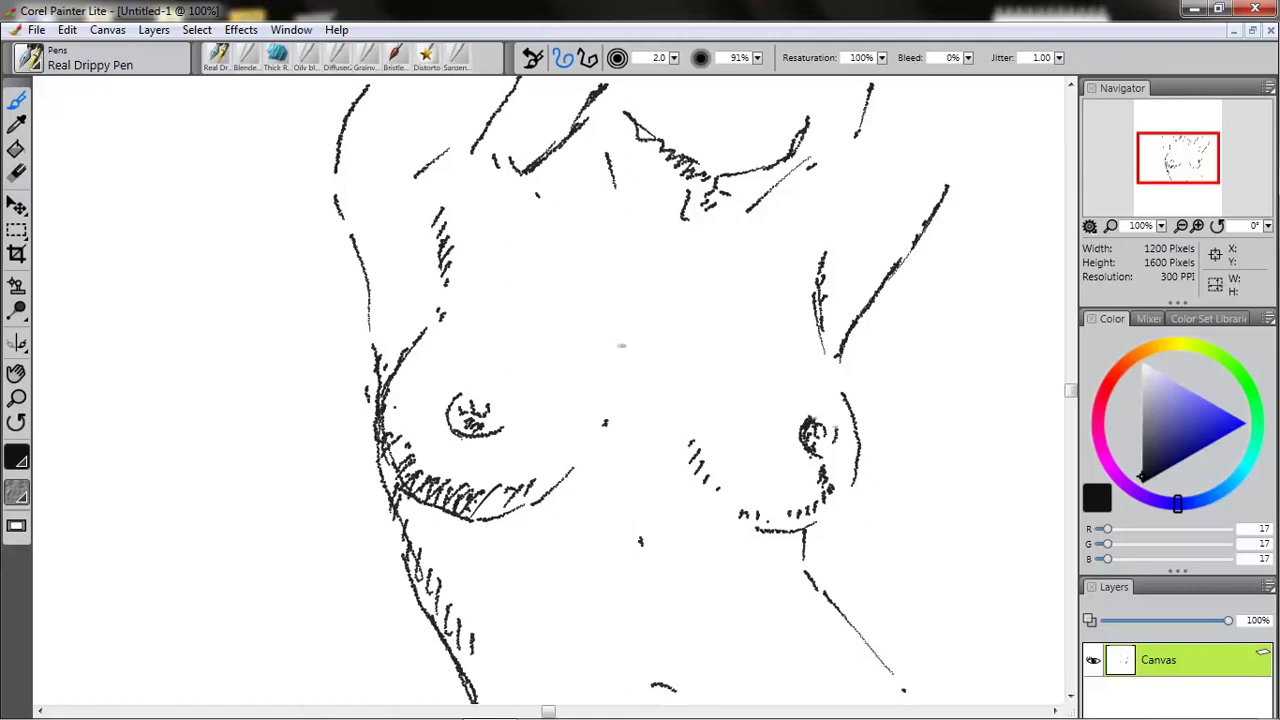
drag(673, 408, 694, 452)
mouse_move(804, 530)
mouse_down()
mouse_move(836, 508)
mouse_move(862, 456)
mouse_up()
drag(758, 628, 800, 580)
drag(465, 627, 506, 668)
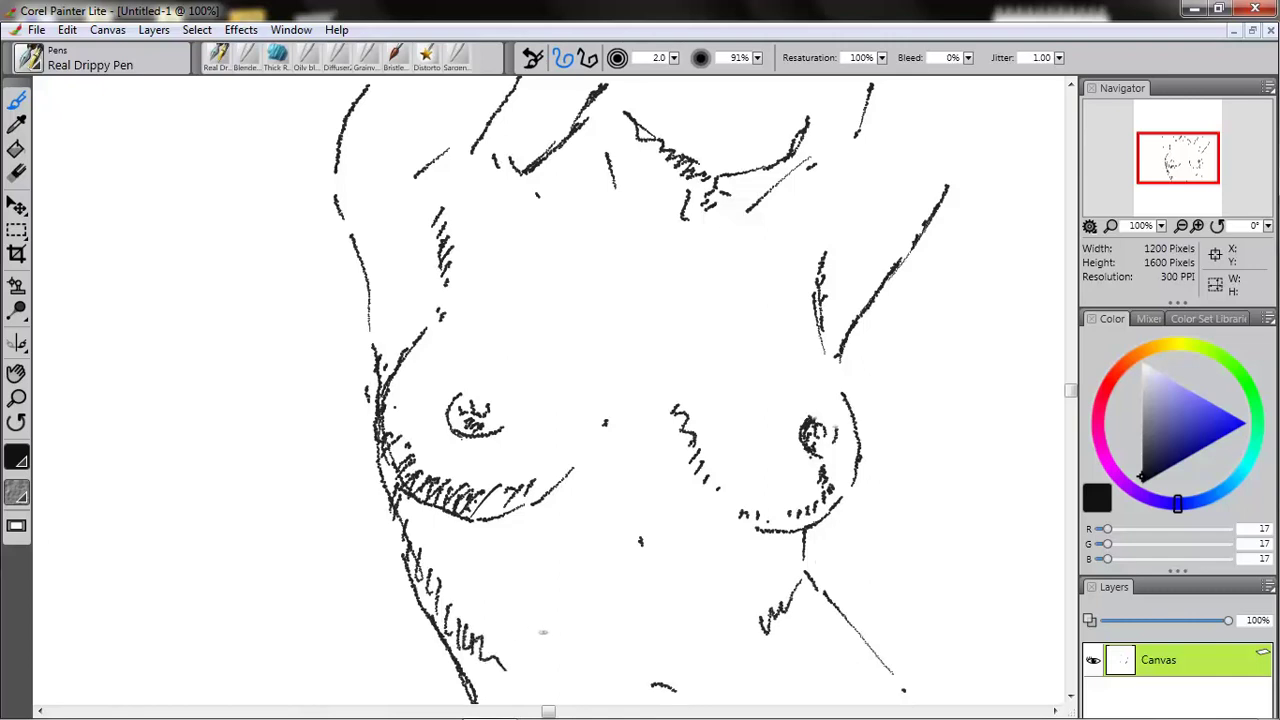